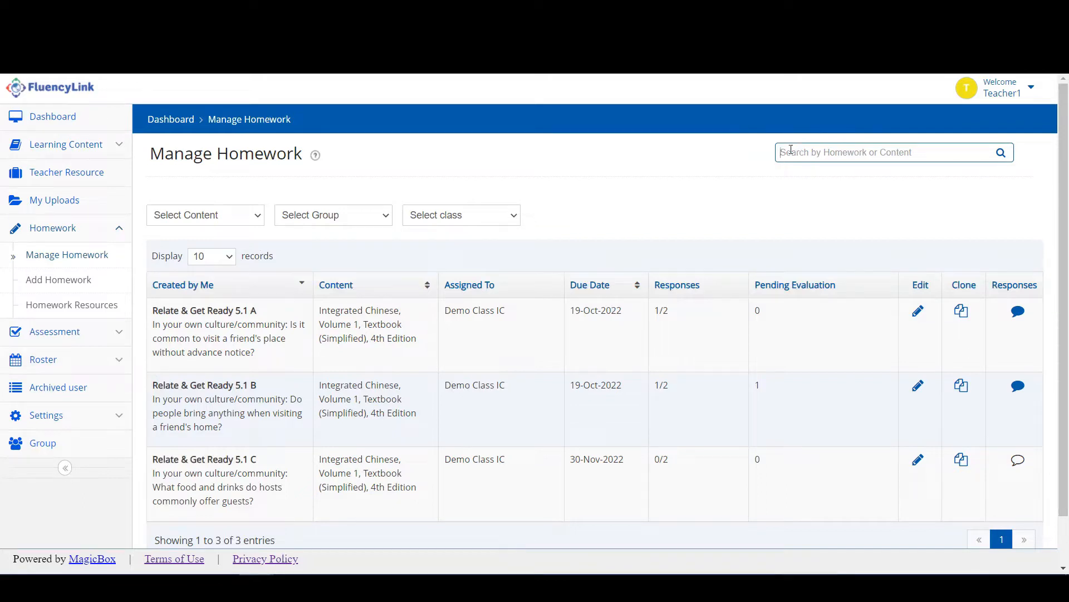
Check the Content, Group and class filter options and keep 10 records per page.
left_click(243, 220)
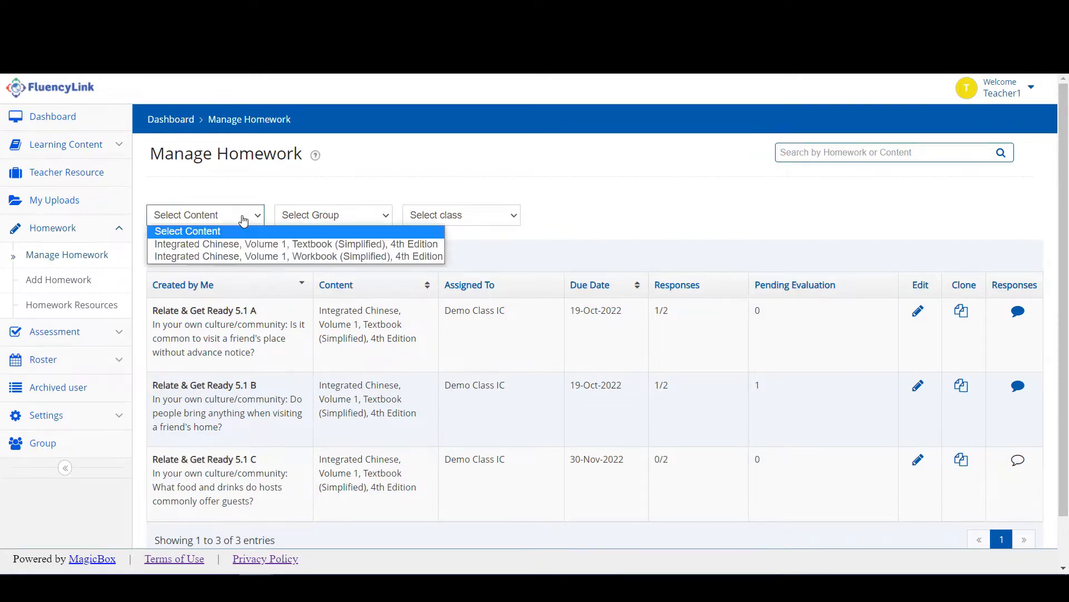
left_click(341, 219)
left_click(456, 220)
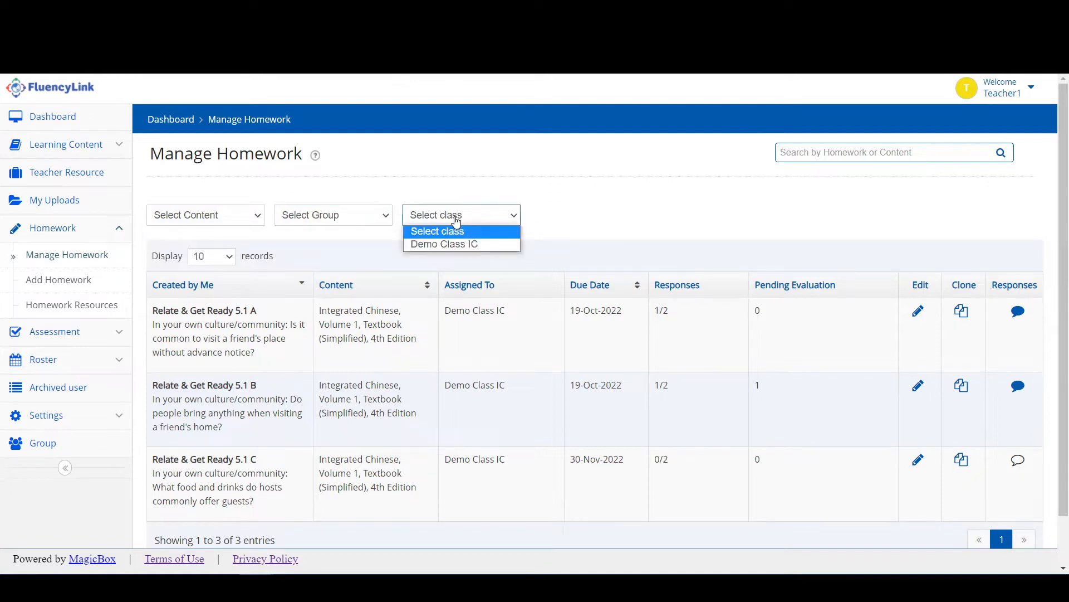
left_click(210, 257)
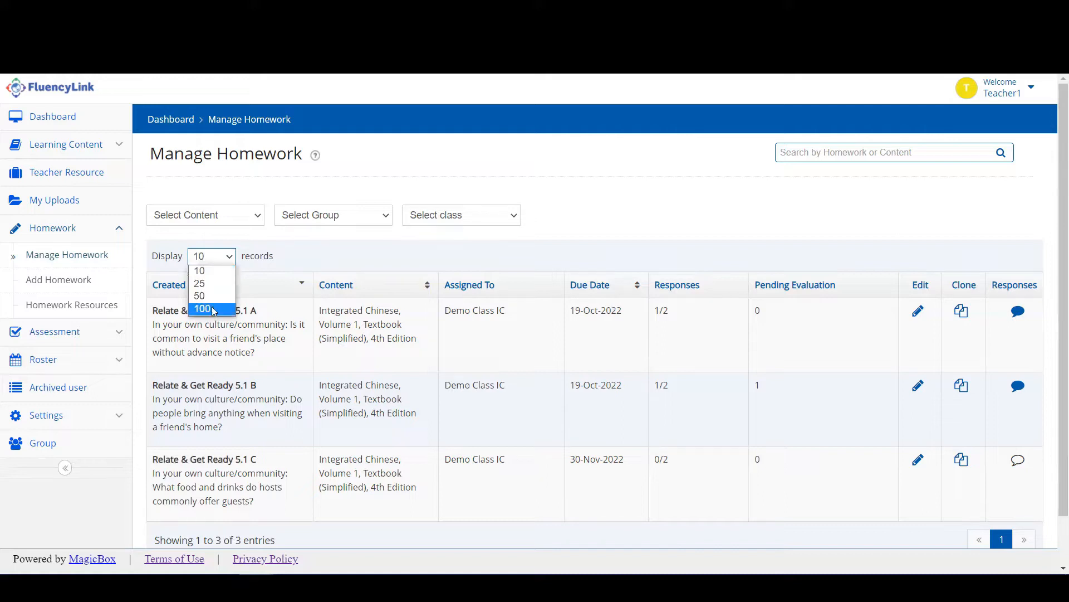
left_click(216, 264)
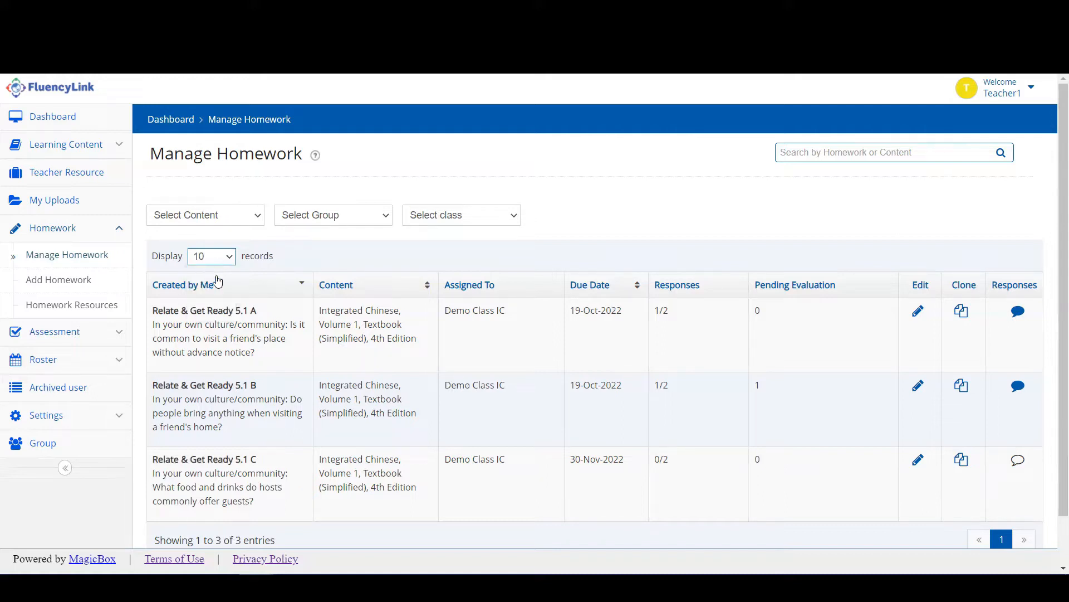
Sort the homework by creator, then content, then due date in reversed order.
left_click(300, 285)
left_click(419, 285)
left_click(634, 292)
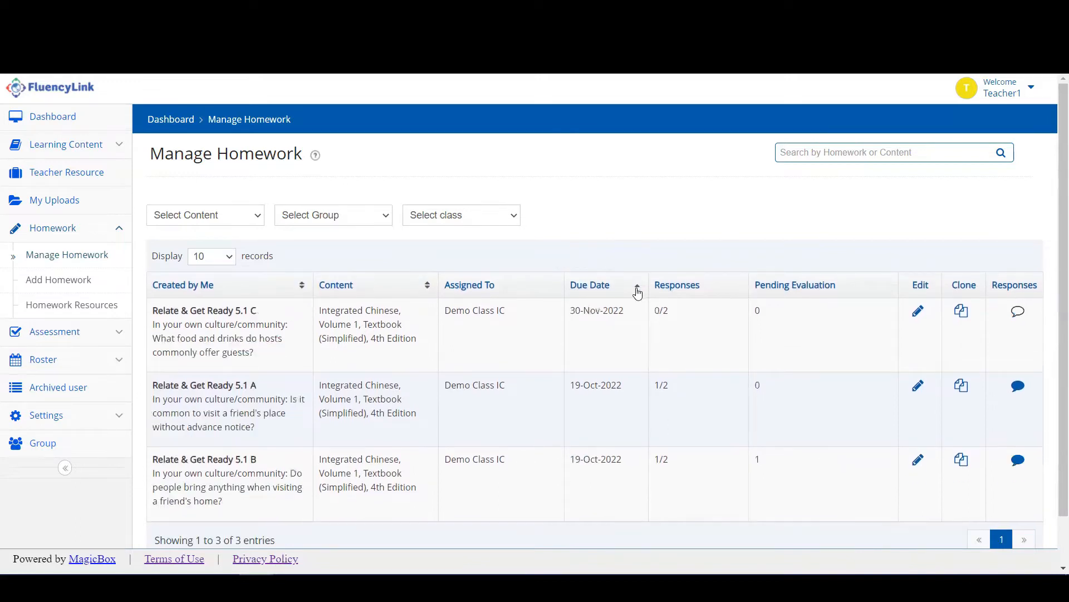
left_click(638, 293)
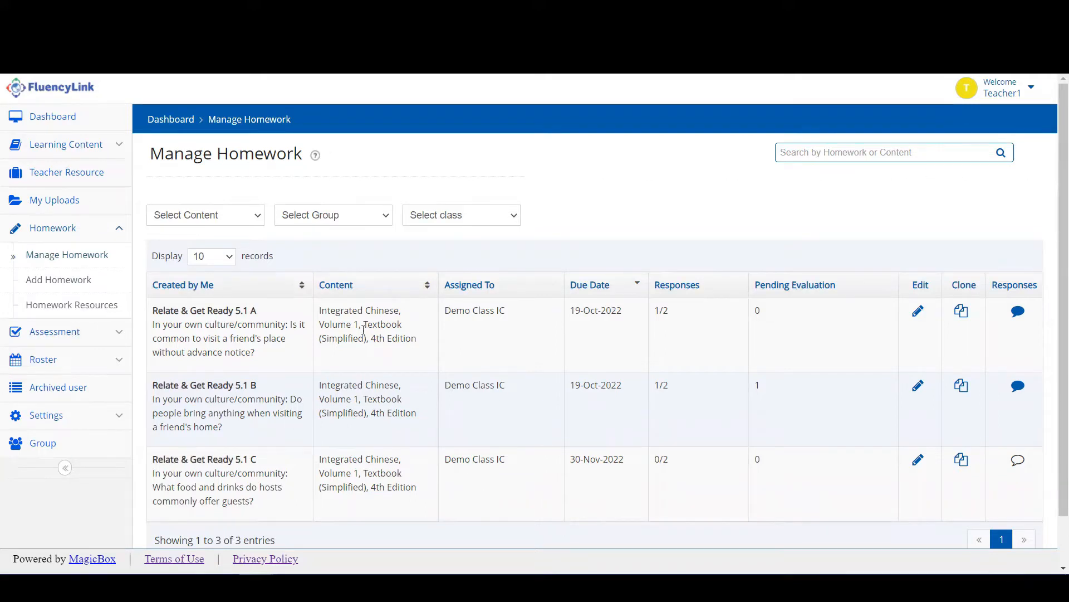
left_click(67, 282)
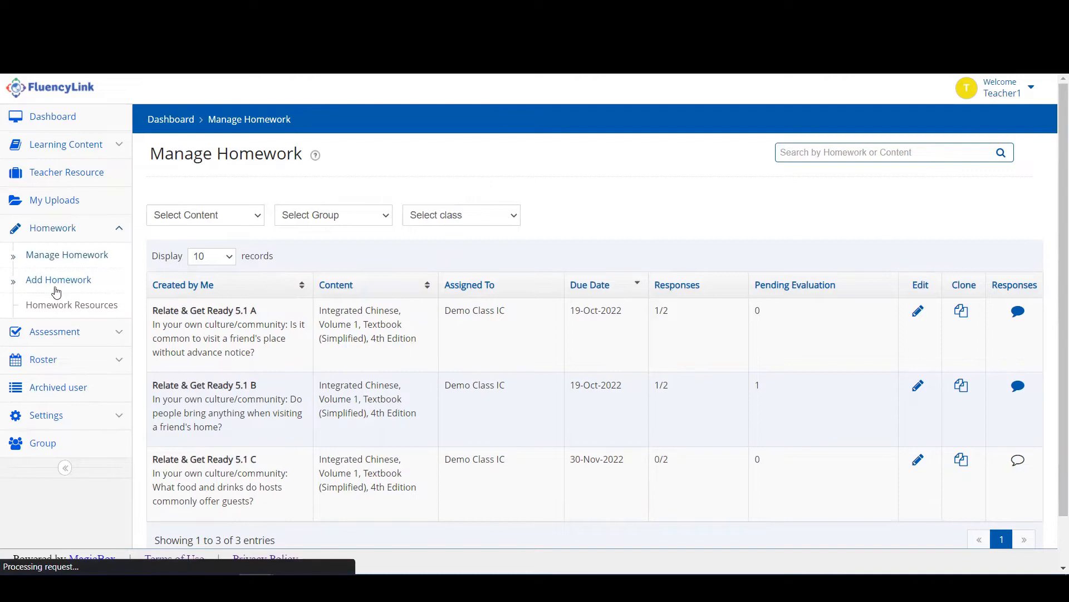
type("T")
left_click(206, 282)
type("D")
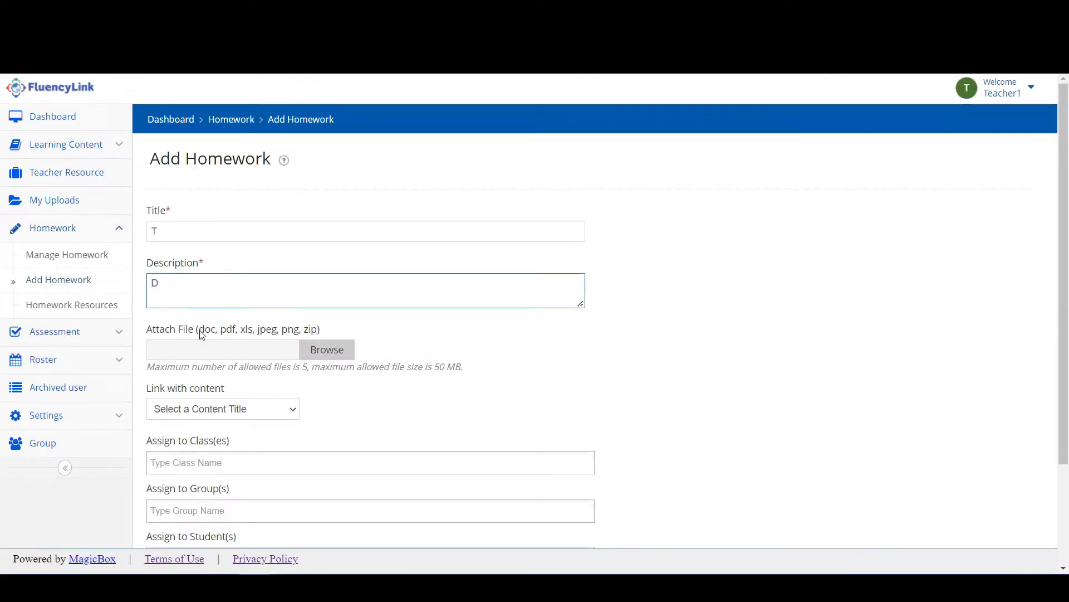
left_click_drag(200, 333, 322, 337)
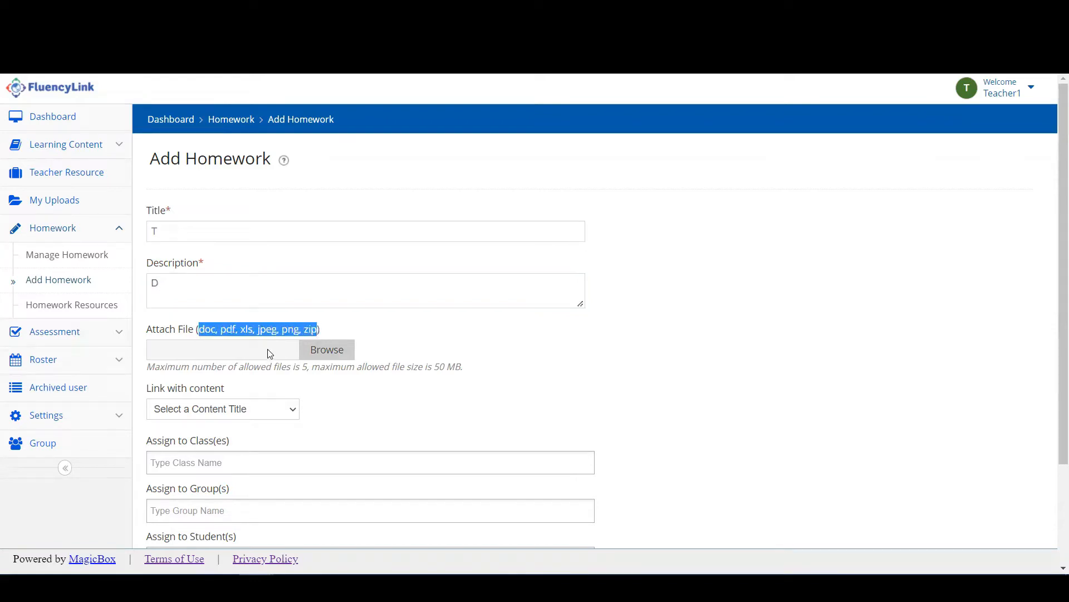
left_click(281, 339)
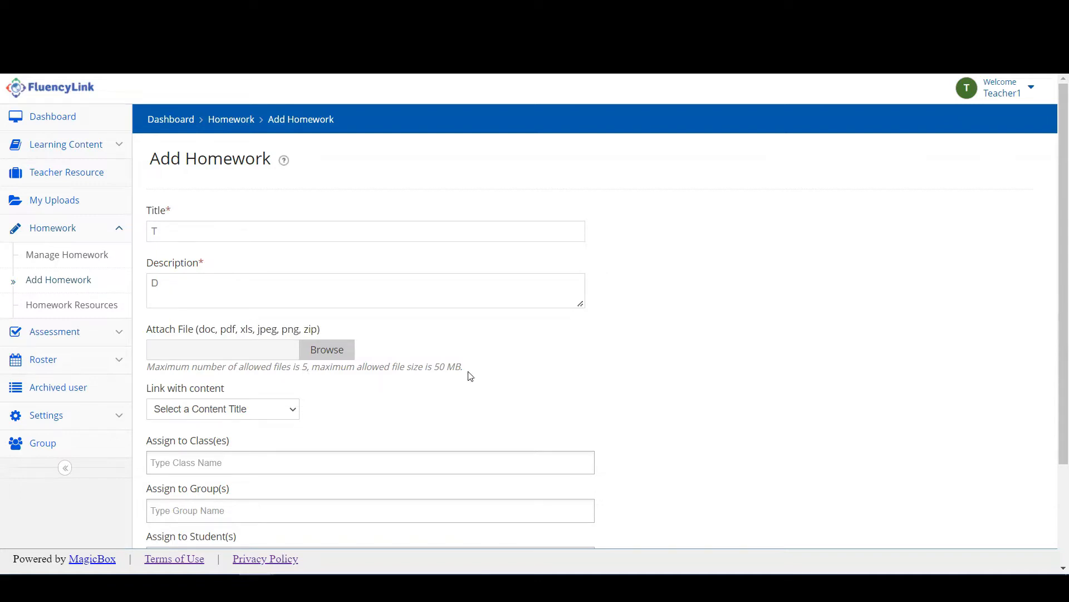
left_click(261, 414)
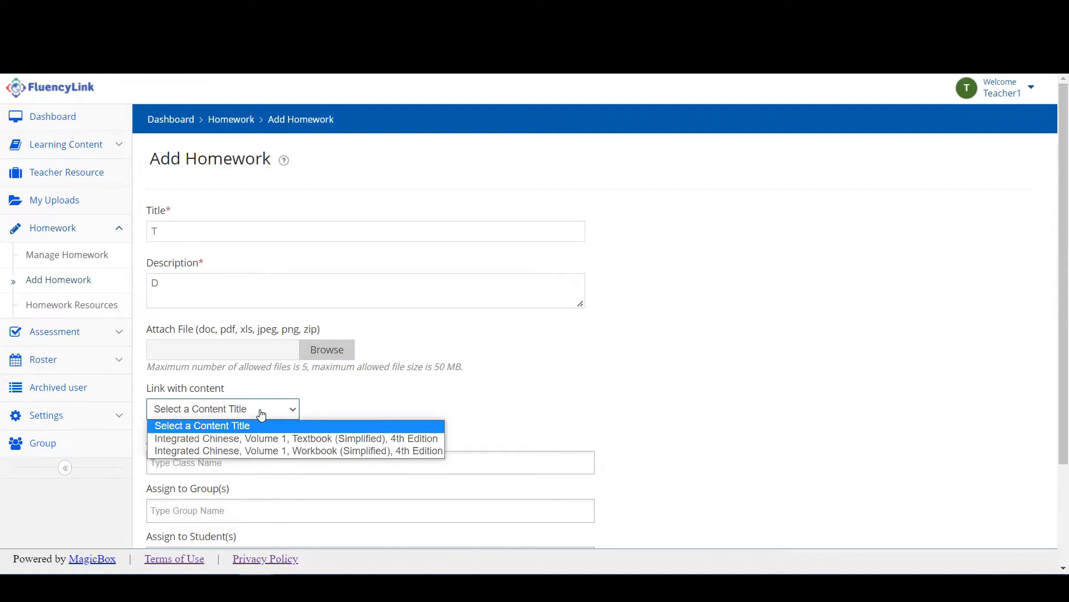
left_click(261, 413)
scroll(227, 342, "down", 2)
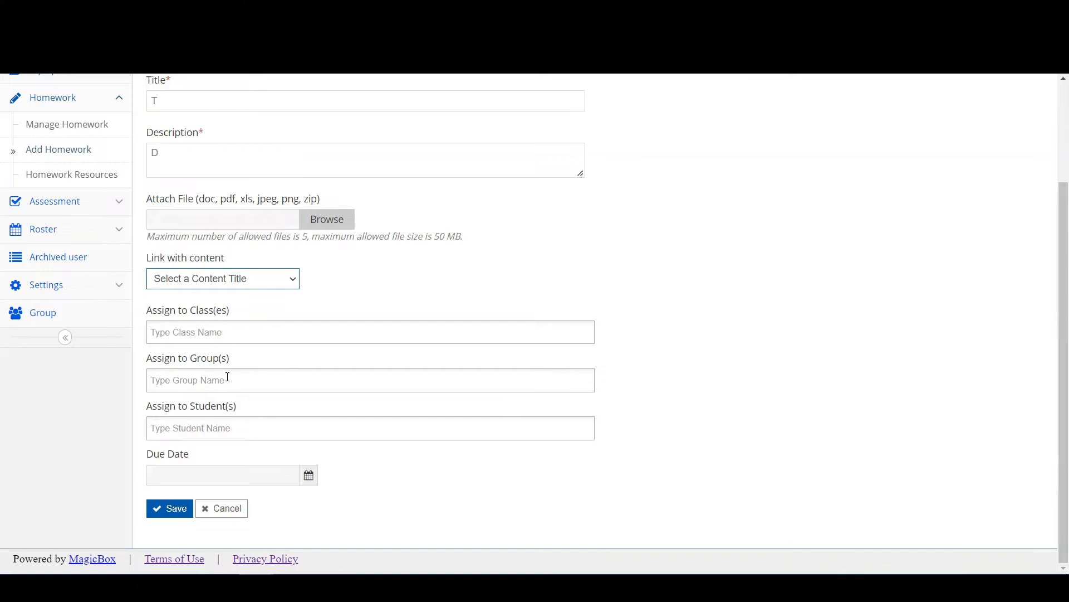
left_click(198, 333)
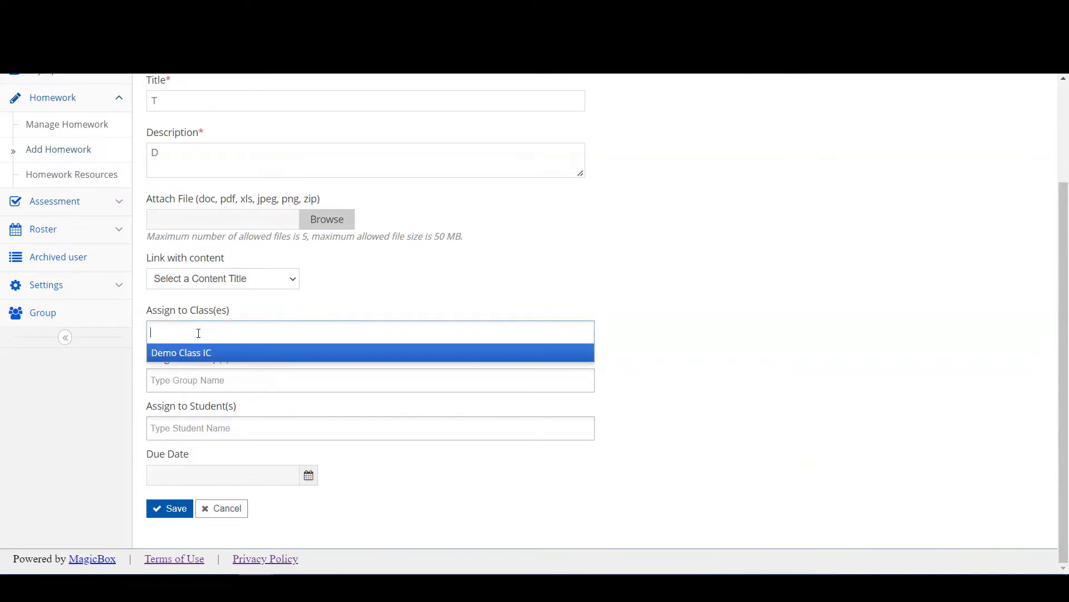
type("IC")
left_click(200, 358)
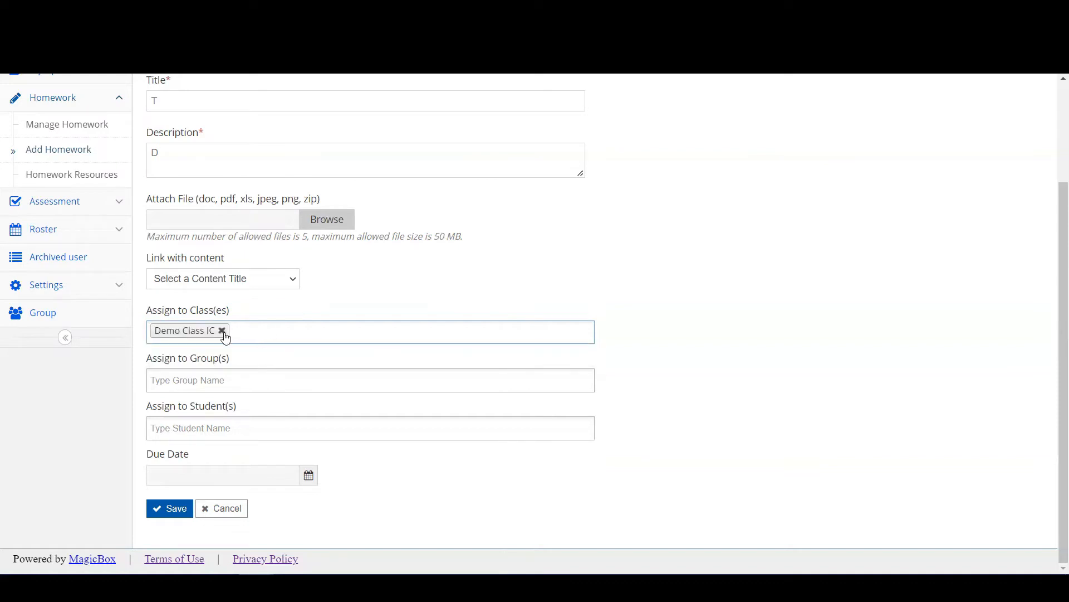
left_click(221, 330)
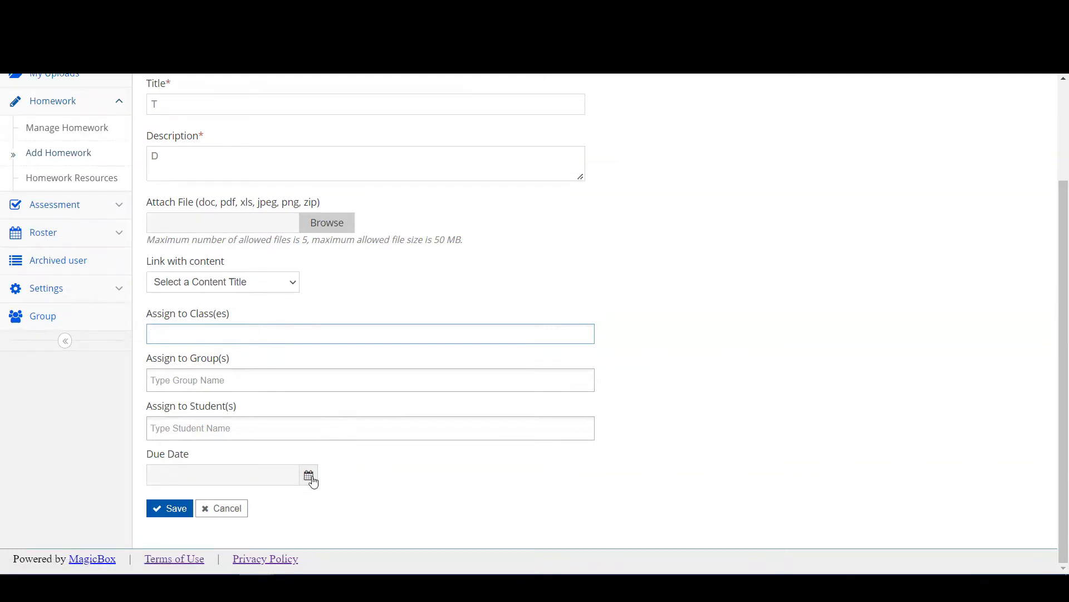
left_click(309, 476)
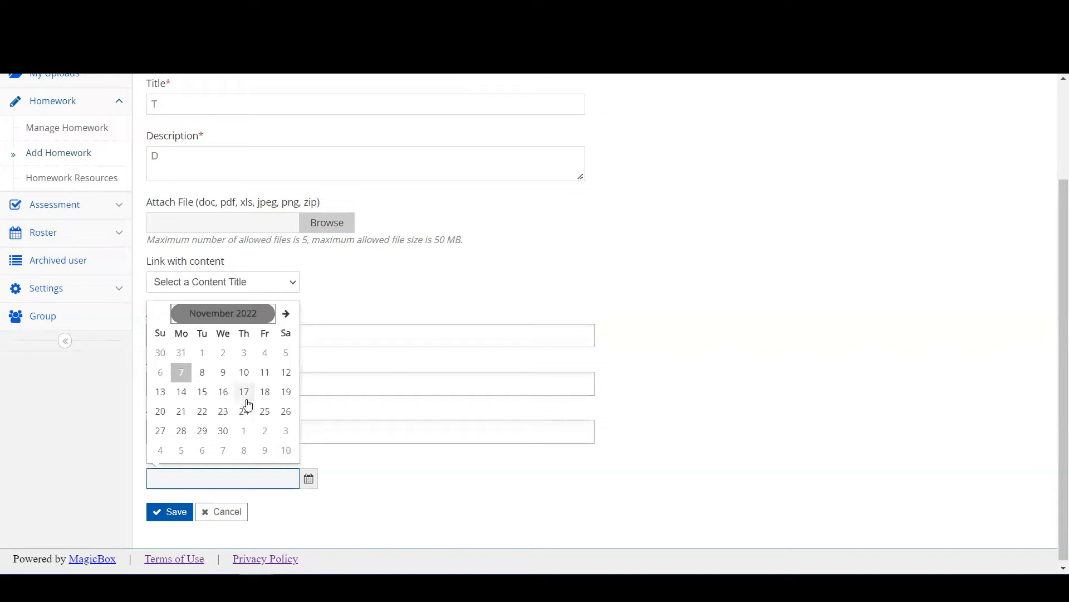
left_click(314, 419)
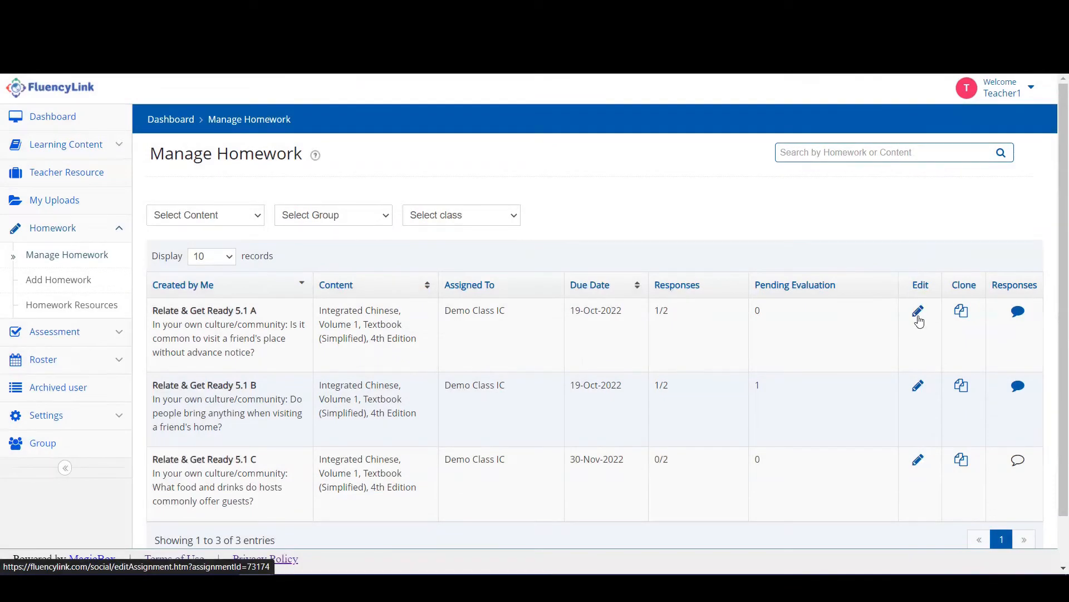
Open Relate & Get Ready 5.1 A for editing and save it unchanged.
left_click(919, 317)
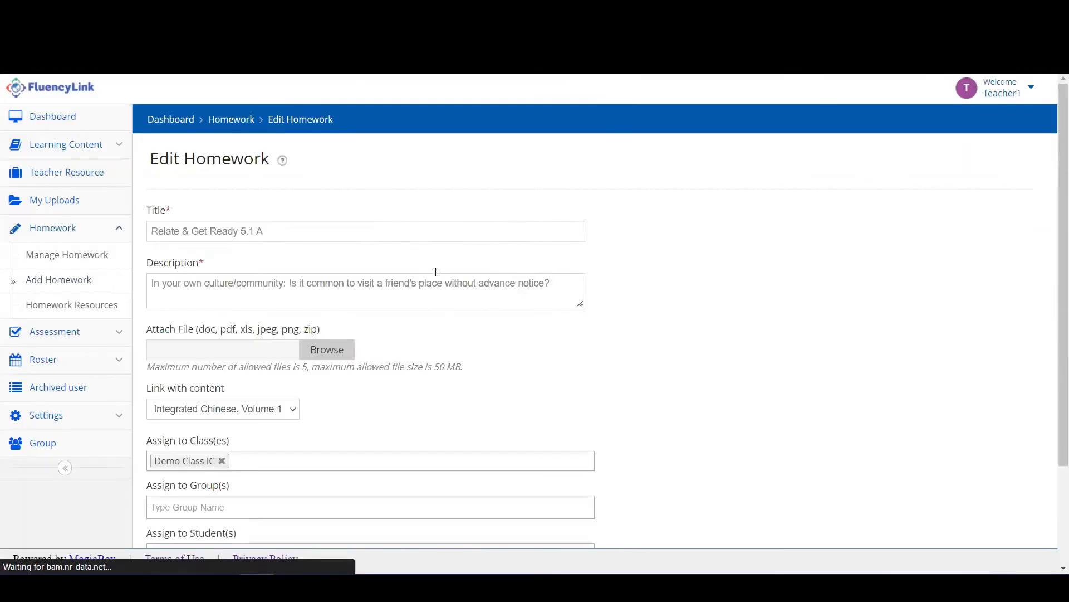
scroll(398, 270, "down", 2)
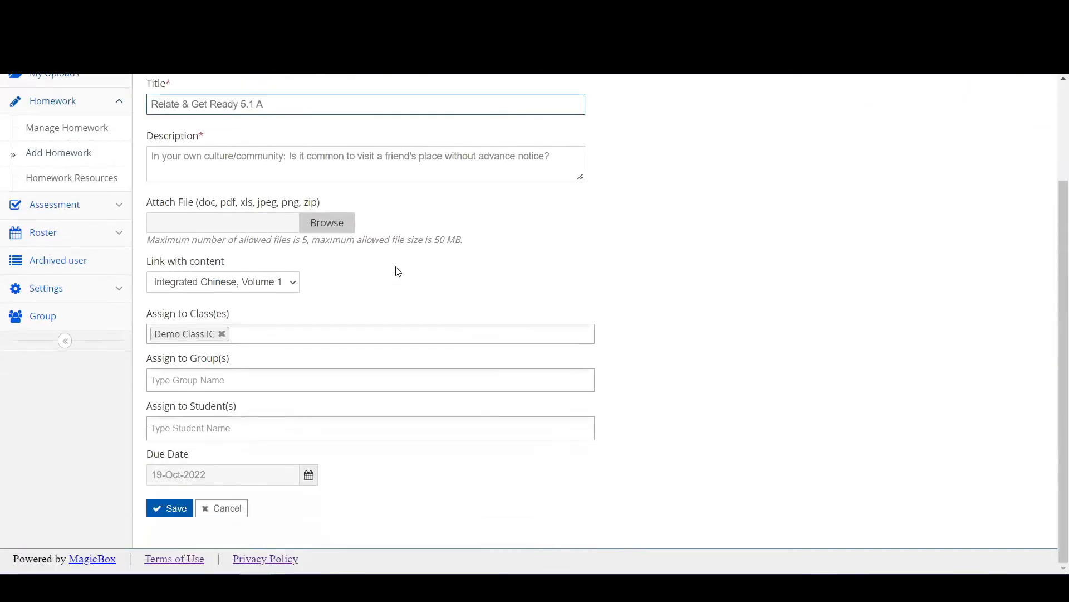
scroll(398, 271, "up", 2)
scroll(398, 271, "down", 2)
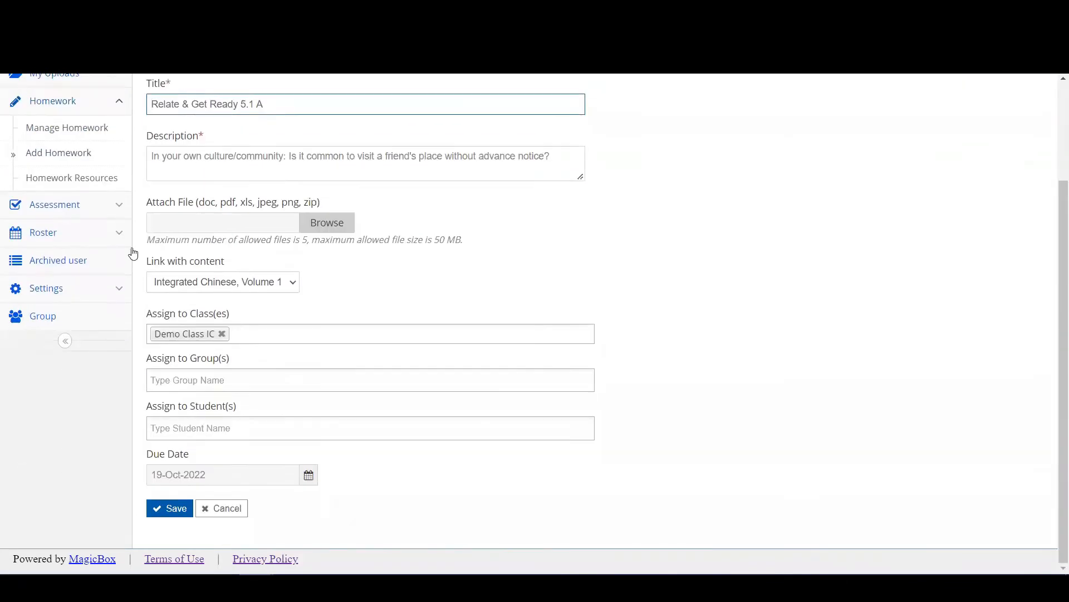
left_click(171, 509)
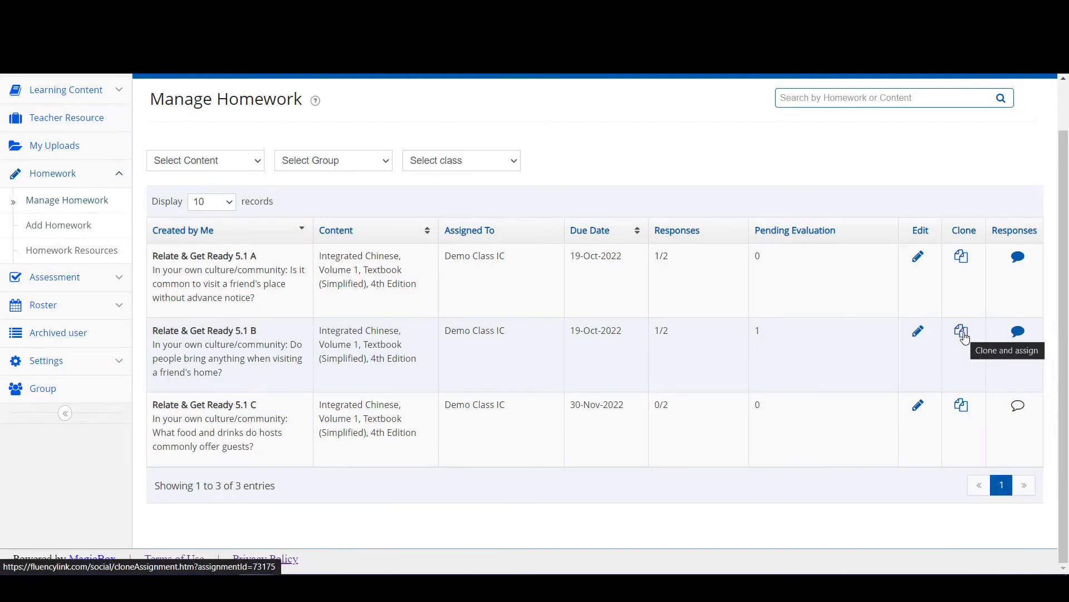
left_click(965, 339)
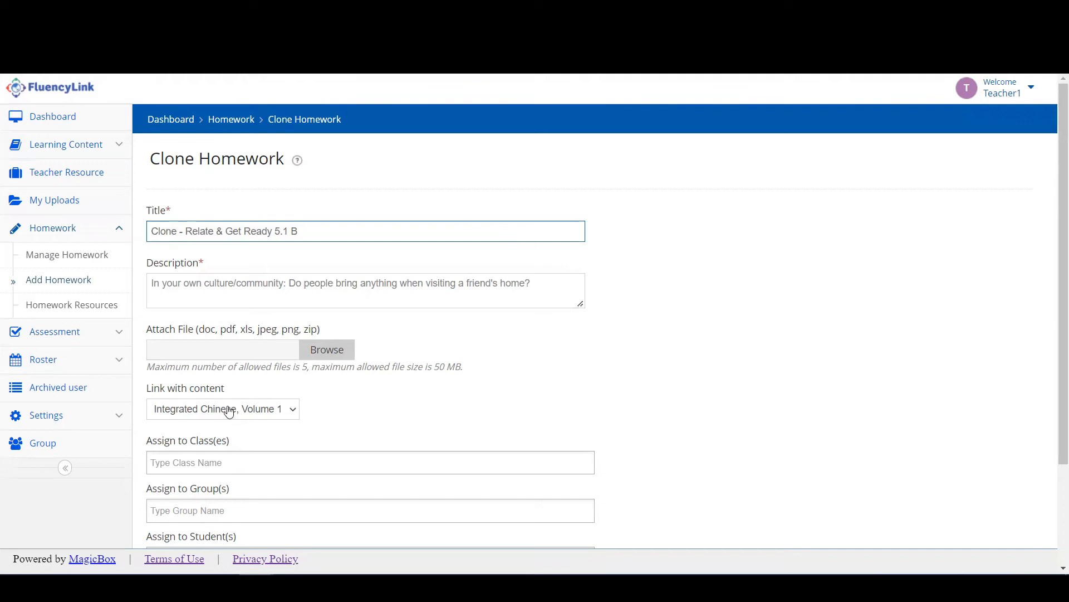
scroll(392, 425, "down", 3)
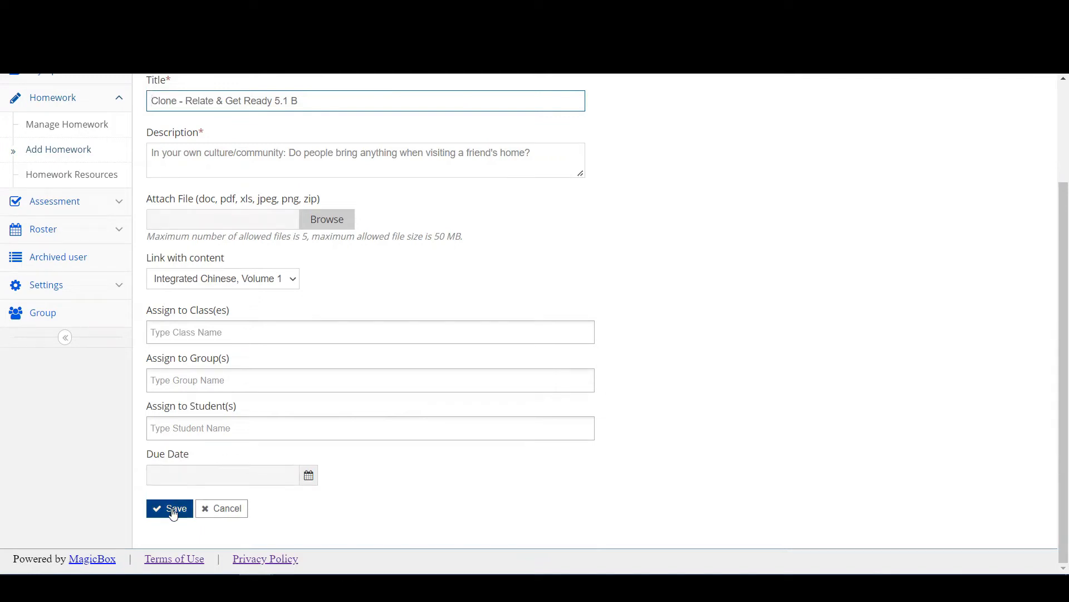
left_click(228, 511)
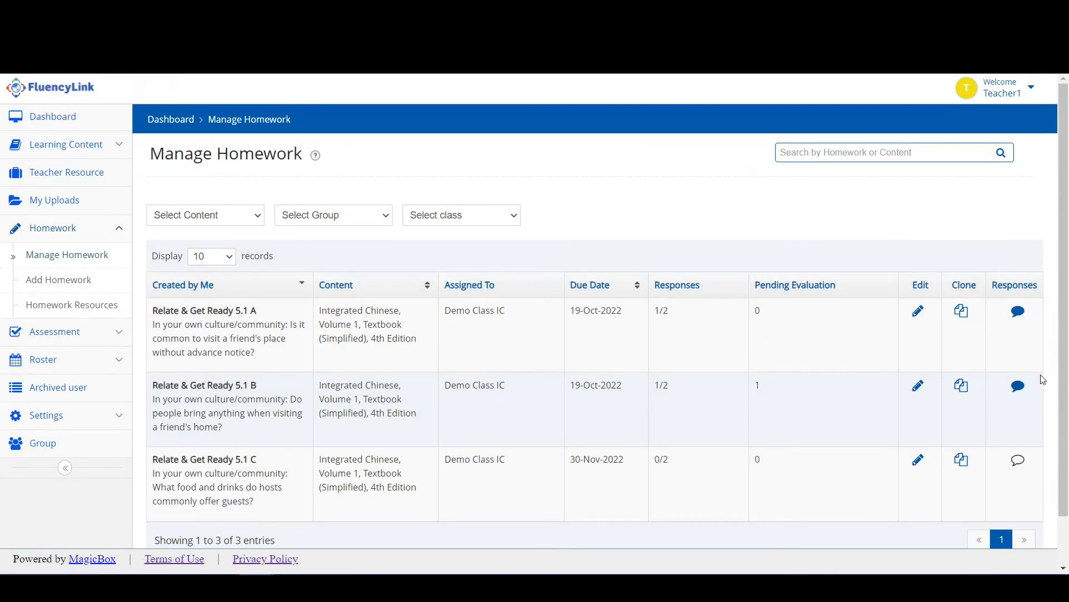
Open the 5.1 B responses under Demo Class IC and start feedback for the first student.
left_click(1019, 393)
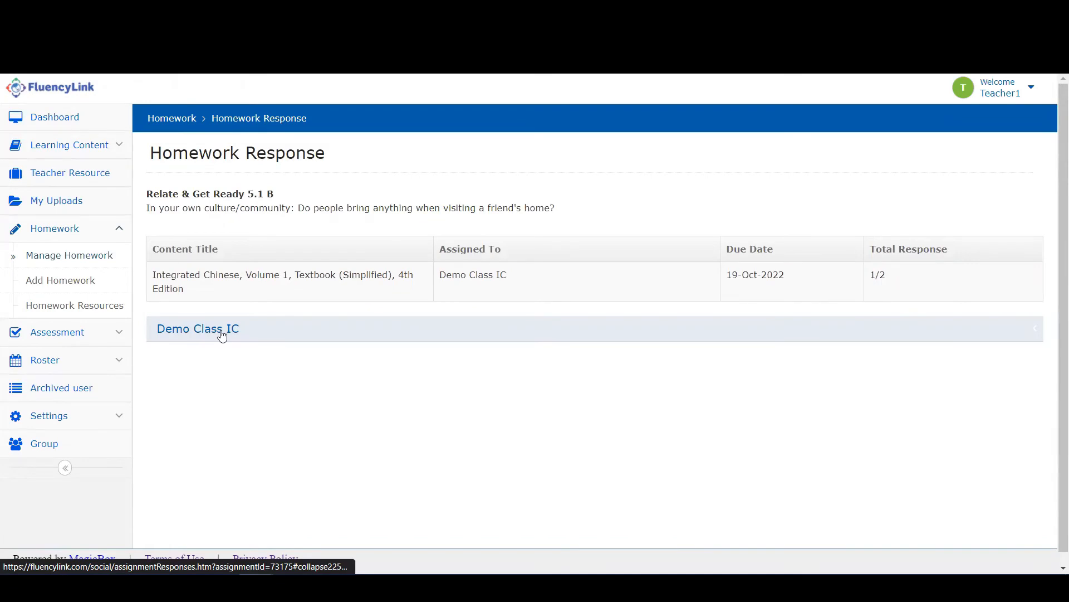
left_click(222, 336)
scroll(272, 334, "down", 2)
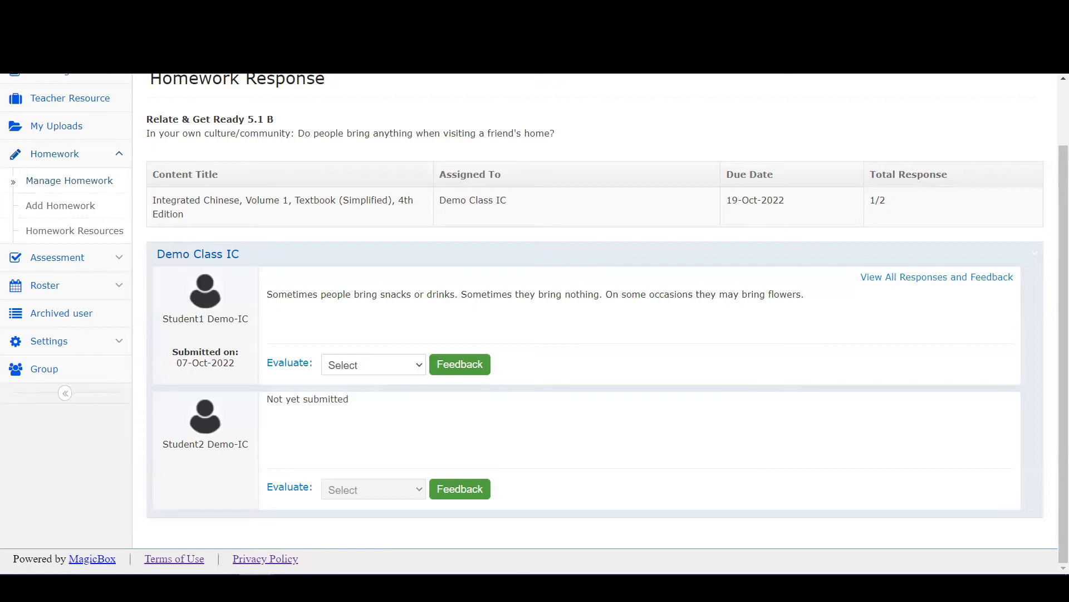
left_click(406, 365)
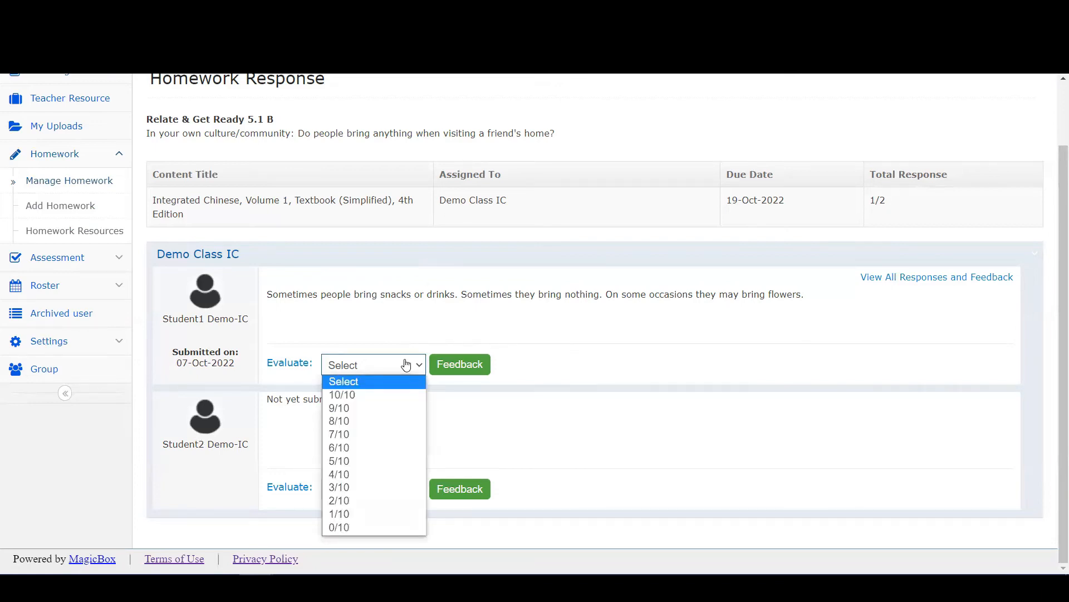
left_click(454, 364)
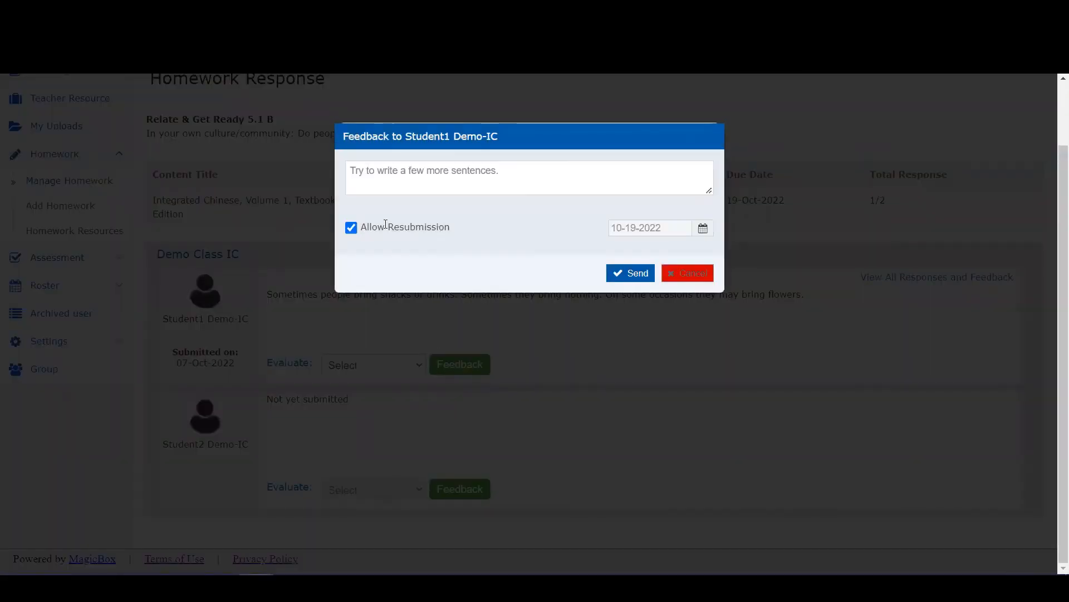
Switch Allow Resubmission off and back on in the feedback dialog.
left_click(350, 228)
left_click(350, 228)
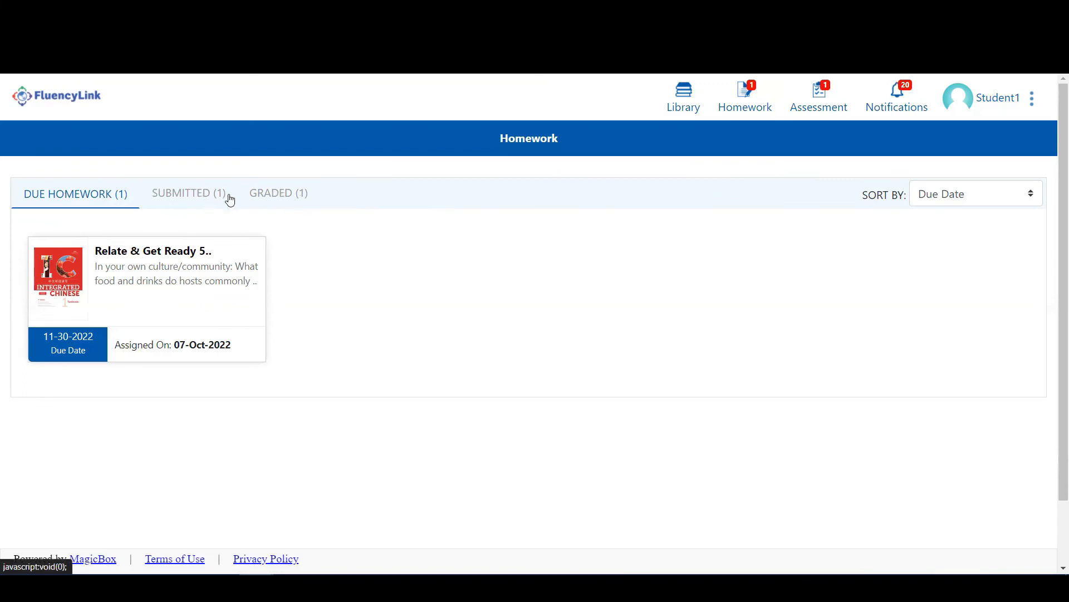
Preview the due food-and-drinks homework without submitting, then view the submitted homework's response.
left_click(151, 256)
scroll(287, 300, "down", 2)
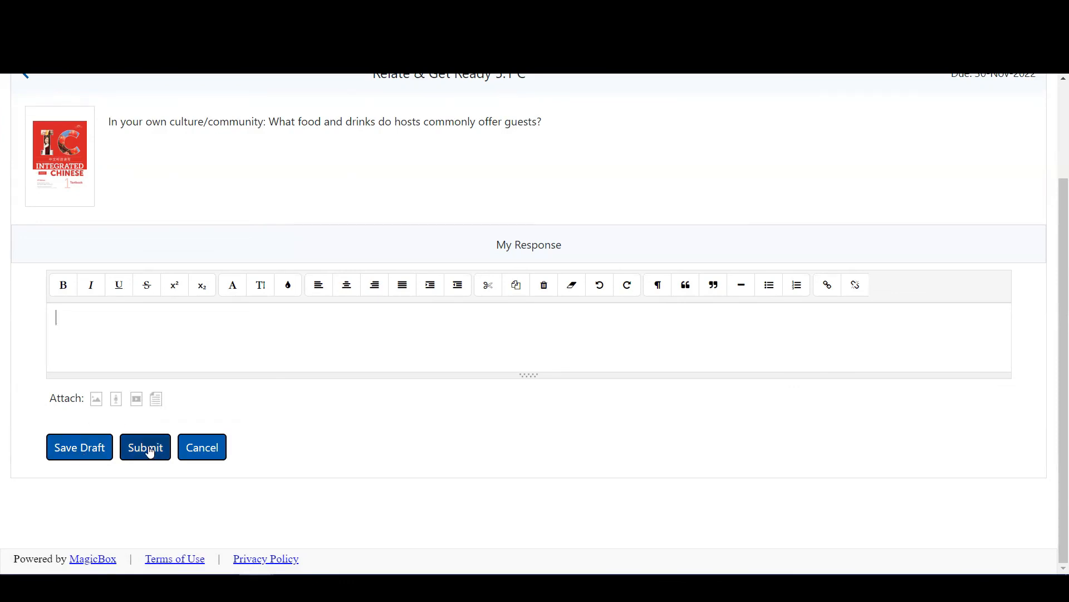
left_click(196, 449)
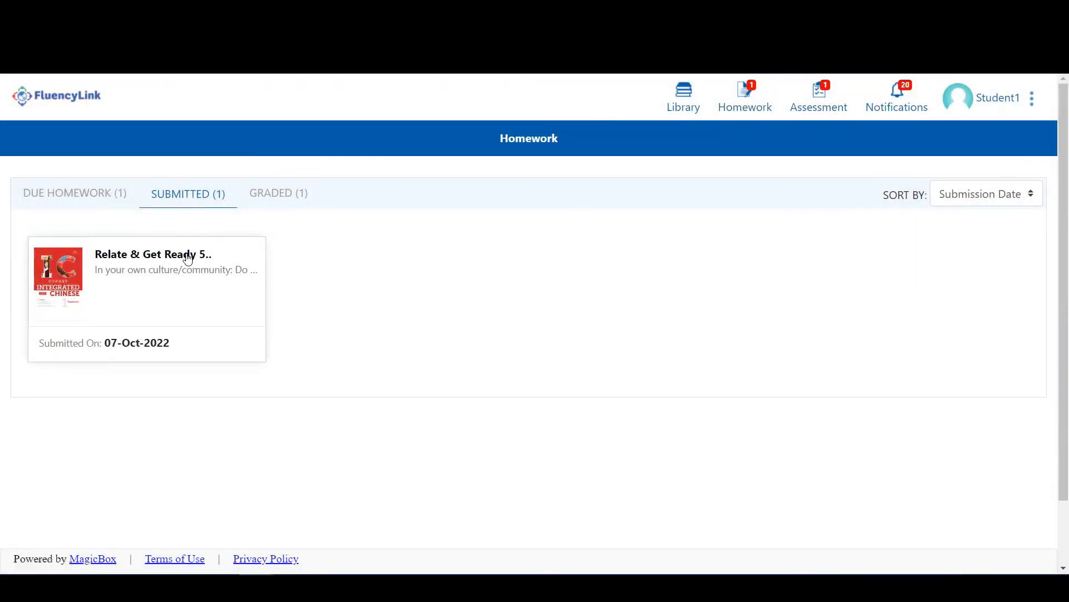
left_click(188, 258)
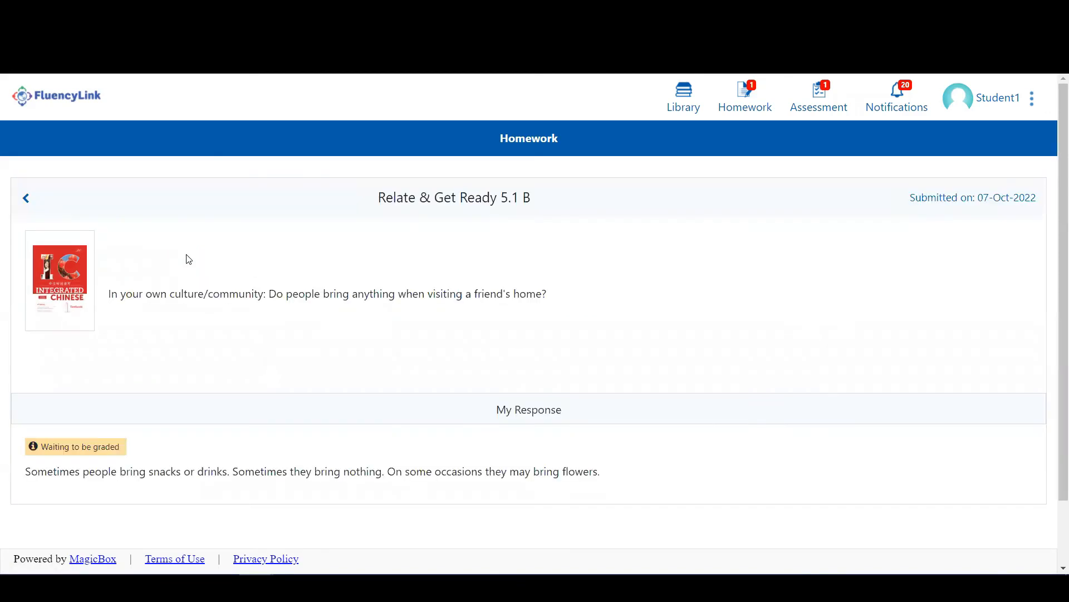
scroll(212, 255, "down", 2)
Open graded 5.1 A and review its A- grade, 9/10 score and feedback.
left_click(278, 195)
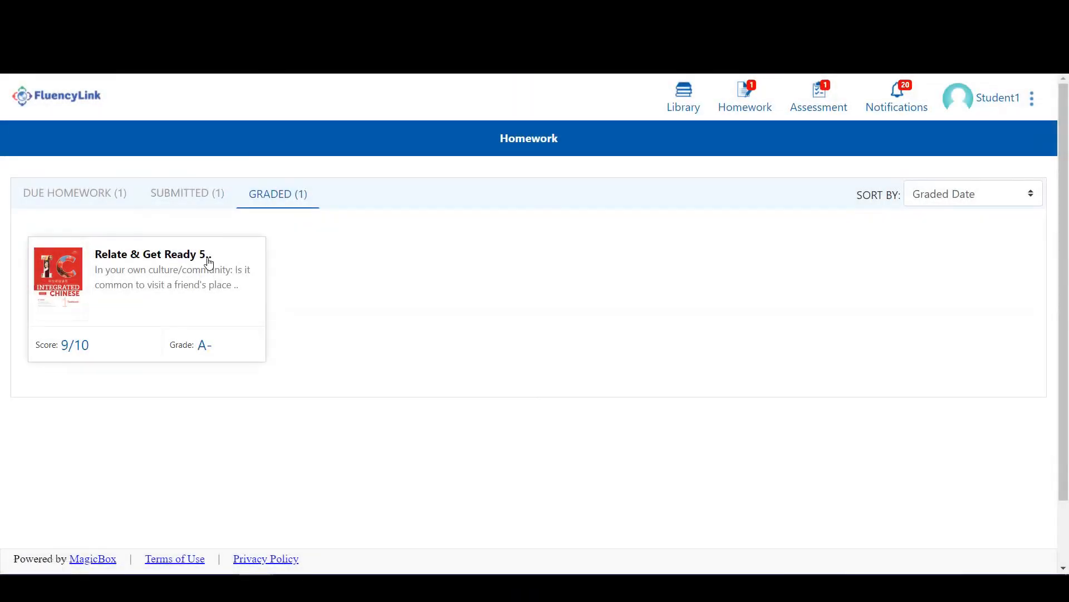
left_click(206, 259)
scroll(206, 268, "down", 3)
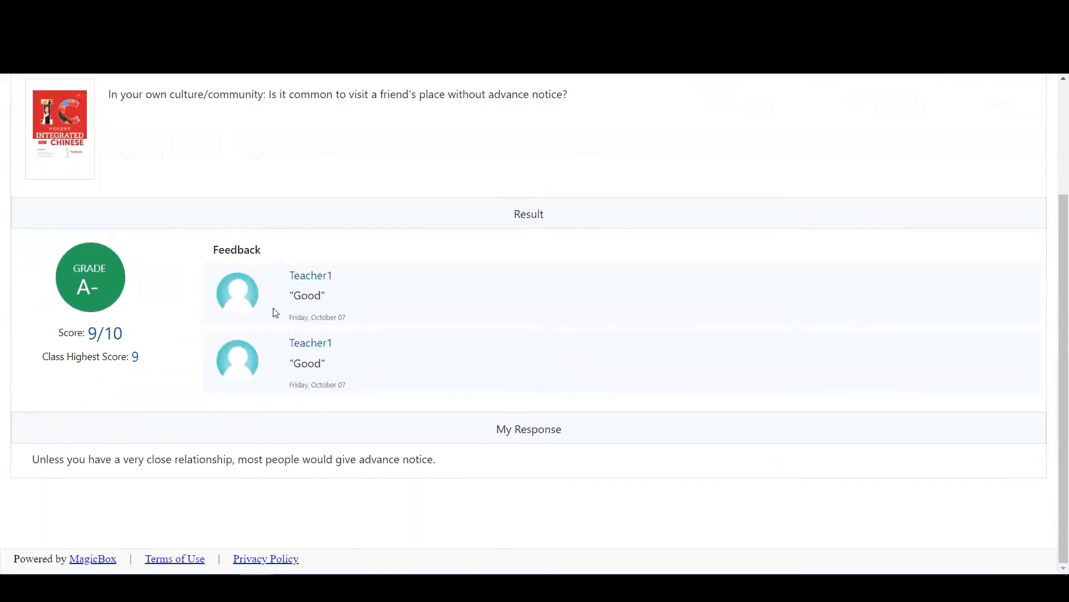
scroll(287, 396, "up", 3)
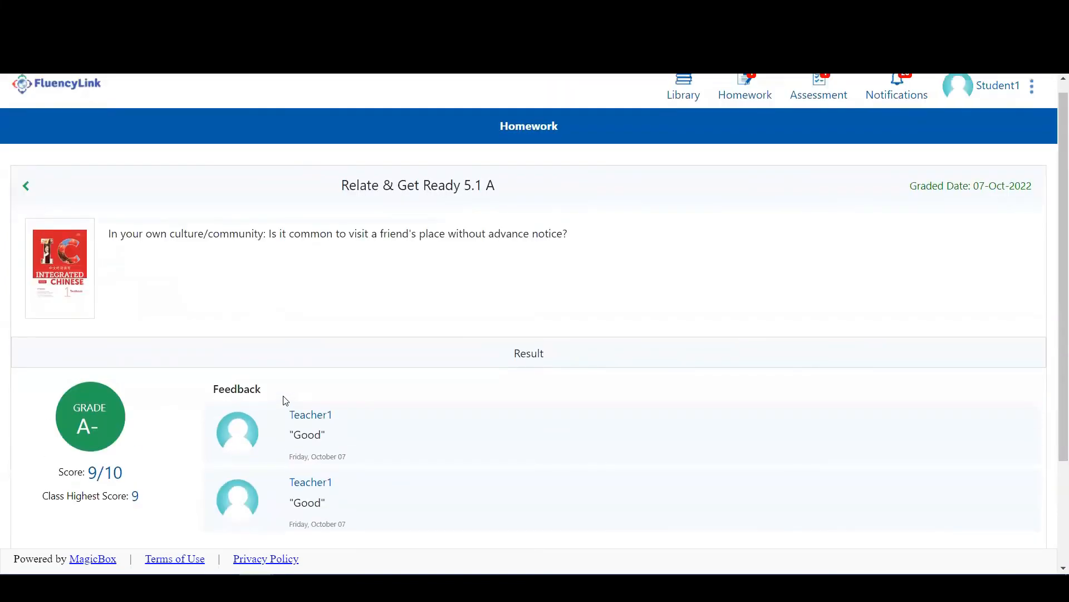
scroll(283, 396, "up", 1)
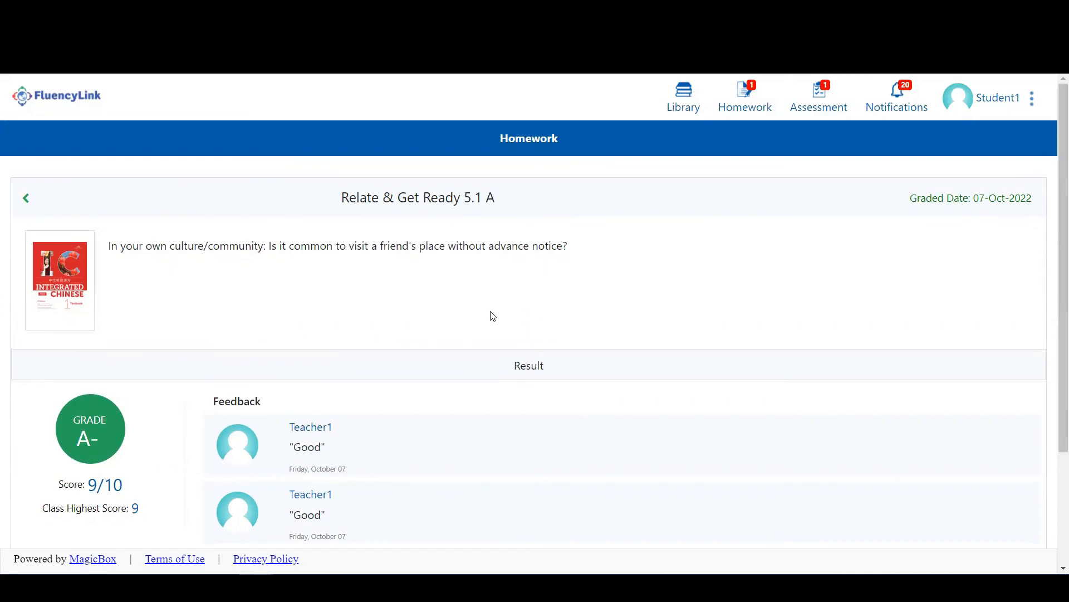